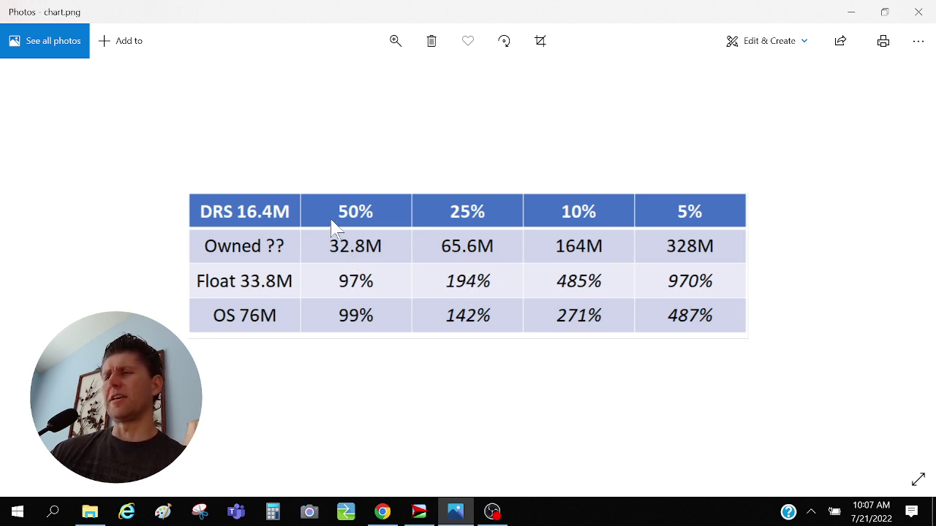
# Bring up the NetLogo share model and highlight the insiders, institutions, mutual_funds and etfs counts
pyautogui.click(418, 512)
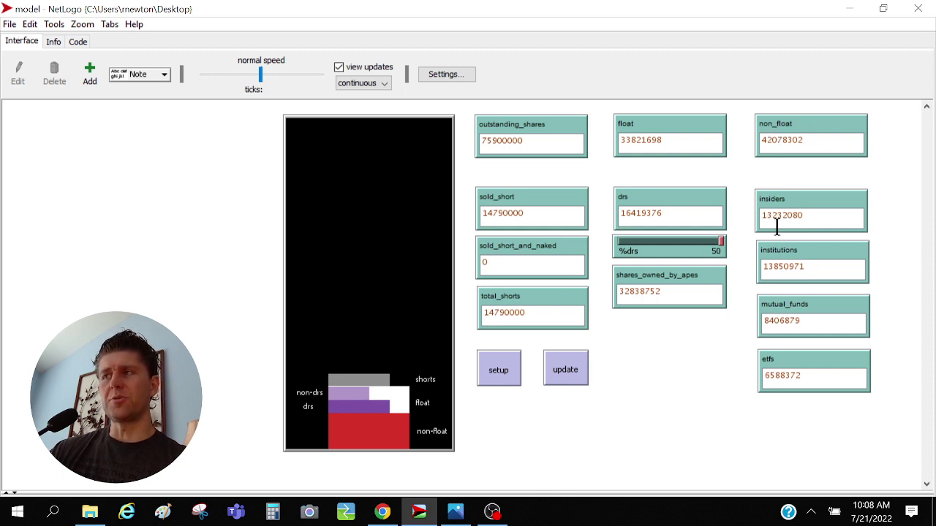
pyautogui.moveTo(801, 215); pyautogui.dragTo(762, 215)
pyautogui.moveTo(804, 267); pyautogui.dragTo(762, 267)
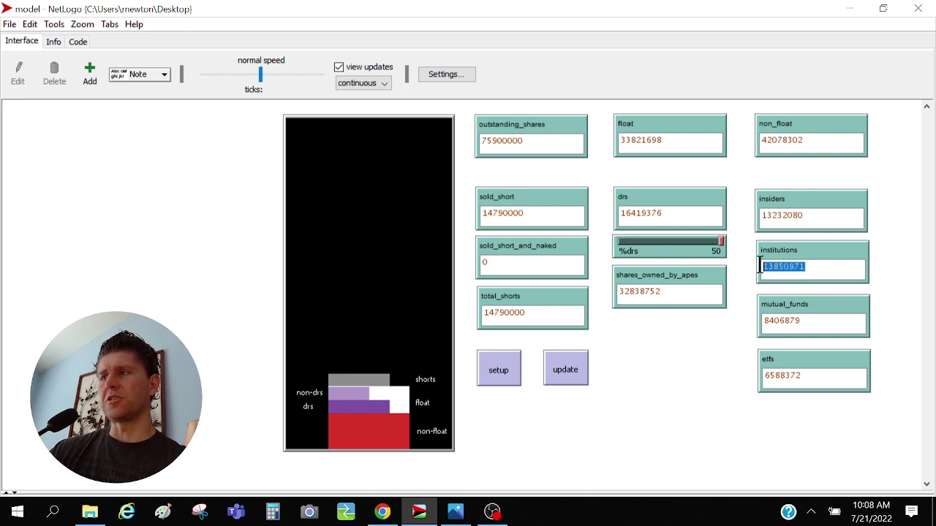
pyautogui.moveTo(805, 321); pyautogui.dragTo(763, 322)
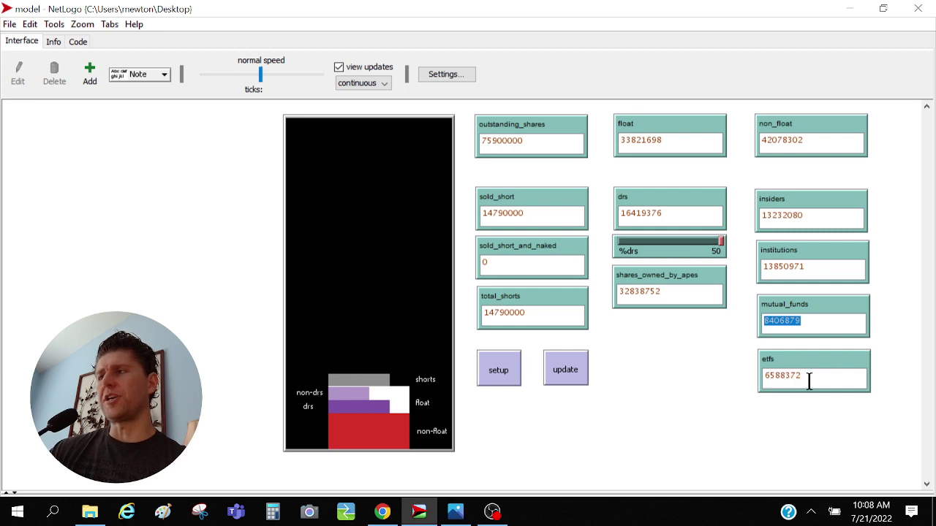
pyautogui.moveTo(807, 377); pyautogui.dragTo(763, 376)
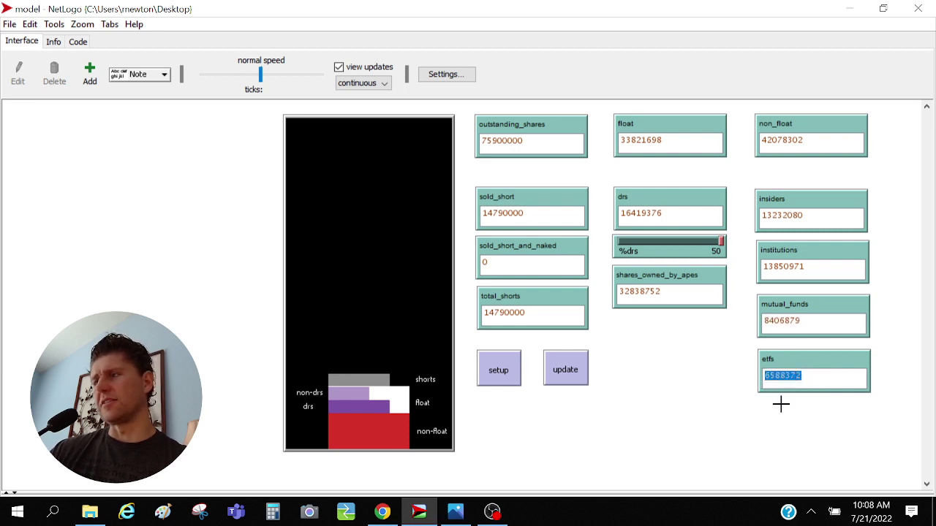
pyautogui.click(741, 364)
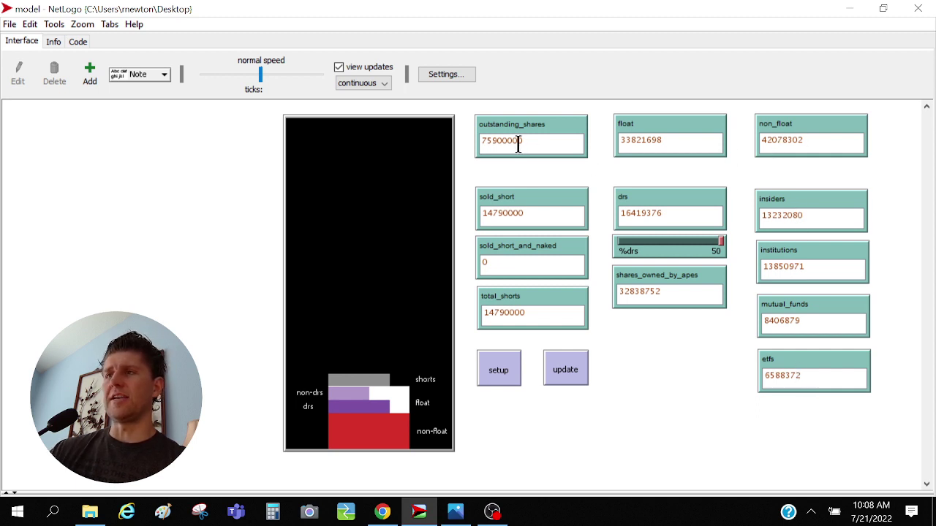
# Highlight outstanding_shares, float and drs, then reset and redraw the stacked share chart
pyautogui.moveTo(530, 141); pyautogui.dragTo(480, 140)
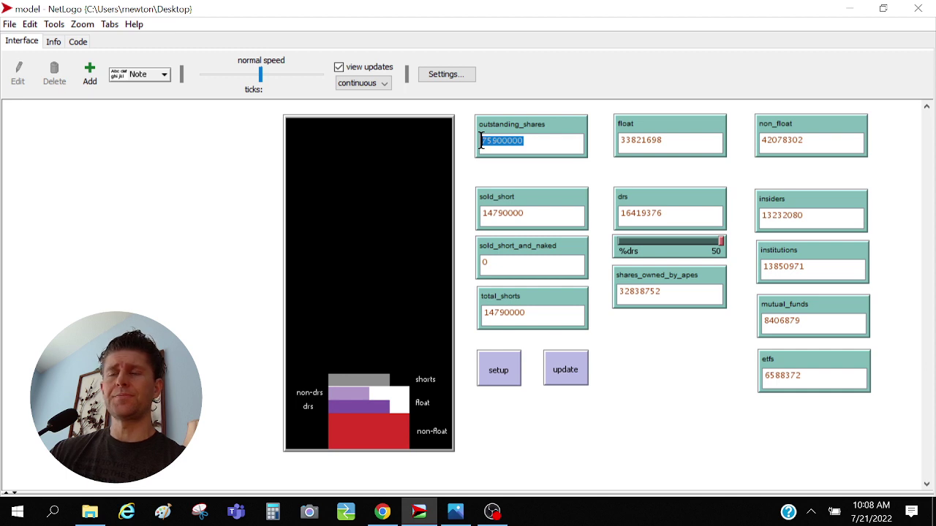
pyautogui.moveTo(670, 141); pyautogui.dragTo(616, 140)
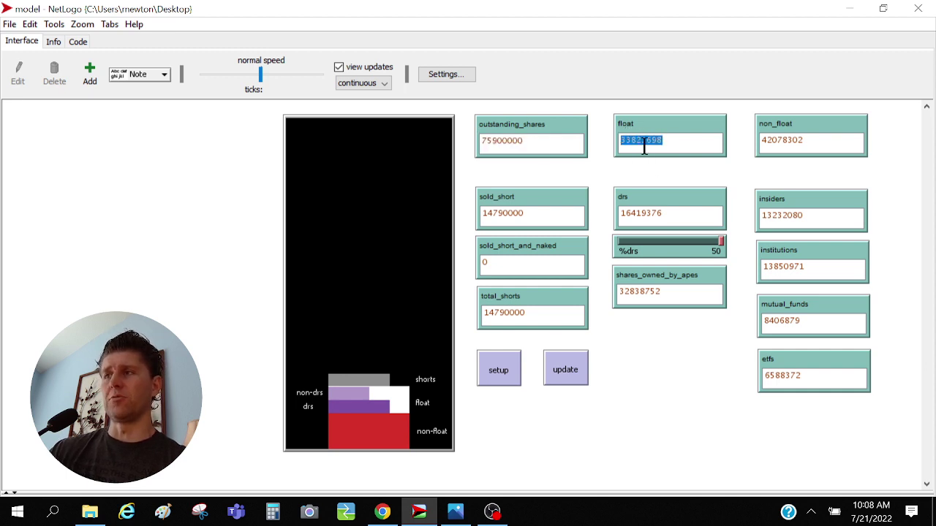
pyautogui.click(671, 143)
pyautogui.click(671, 214)
pyautogui.moveTo(671, 213); pyautogui.dragTo(620, 214)
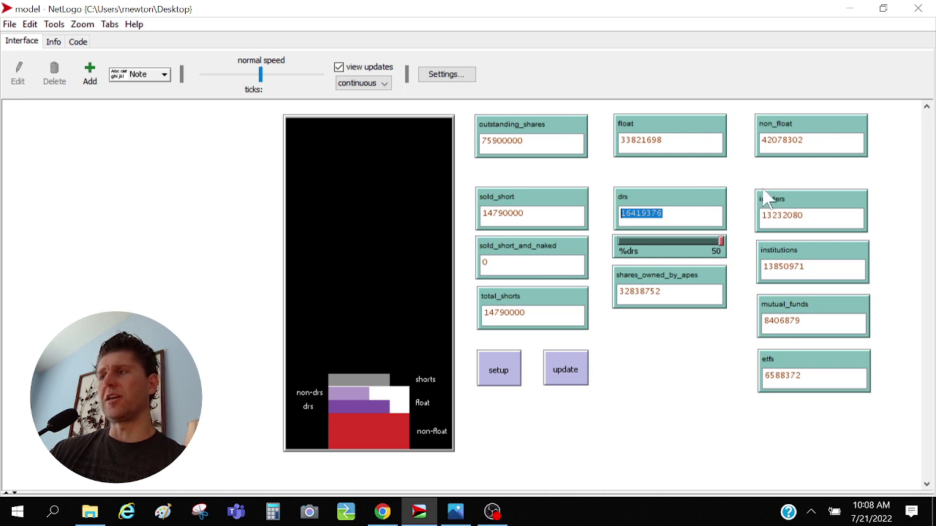
pyautogui.click(640, 182)
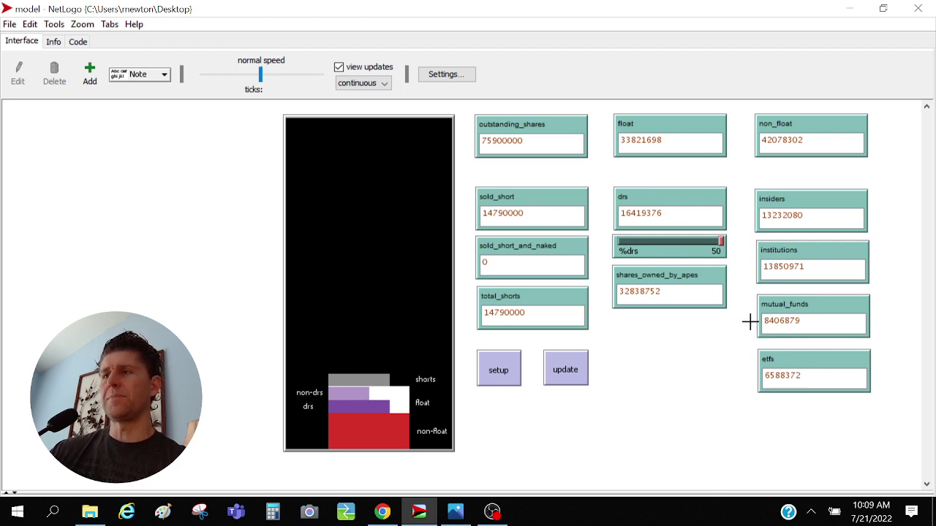
pyautogui.click(515, 373)
pyautogui.click(566, 373)
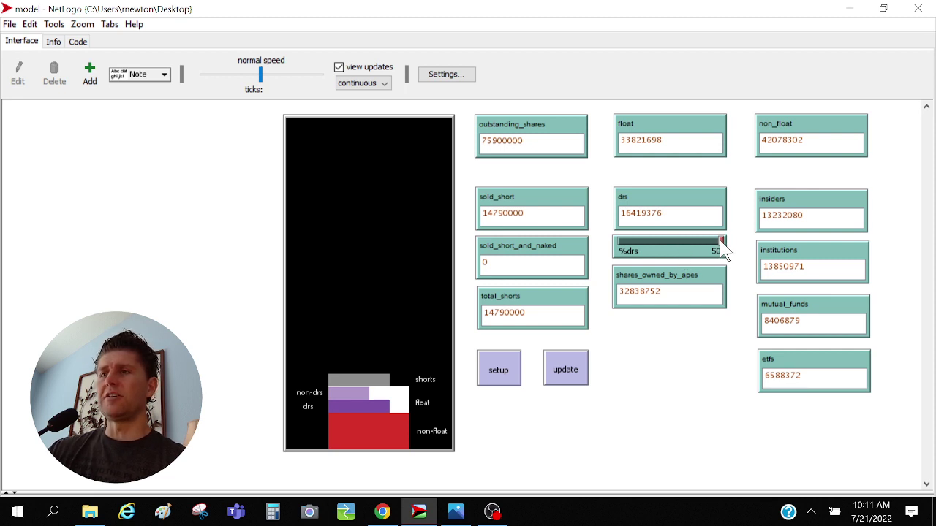
# Lower %drs from 50 to 40 and then 34, rerunning the model each time
pyautogui.moveTo(720, 244); pyautogui.dragTo(706, 249)
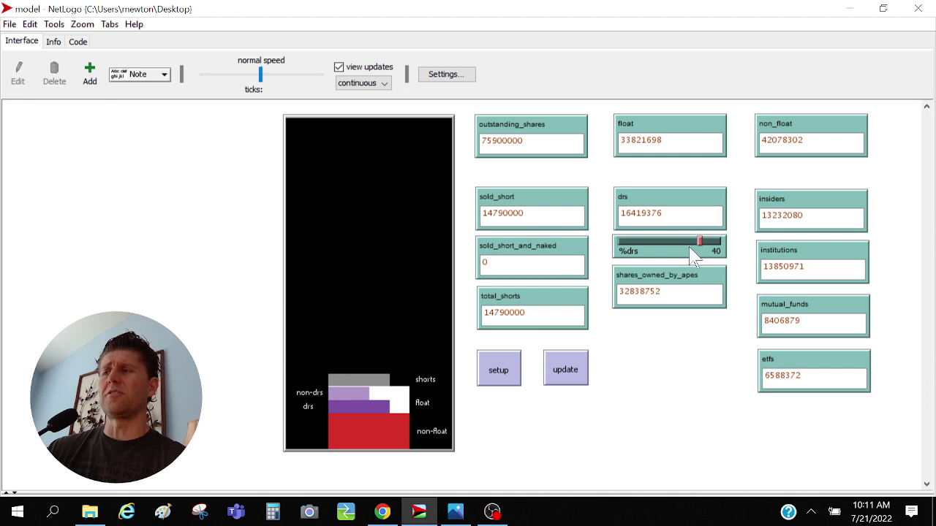
pyautogui.click(567, 377)
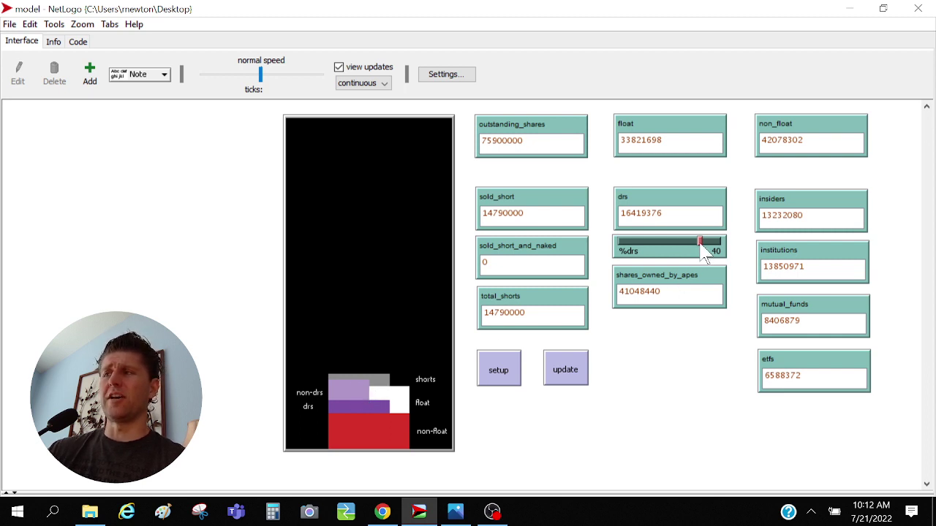
pyautogui.moveTo(702, 246); pyautogui.dragTo(685, 239)
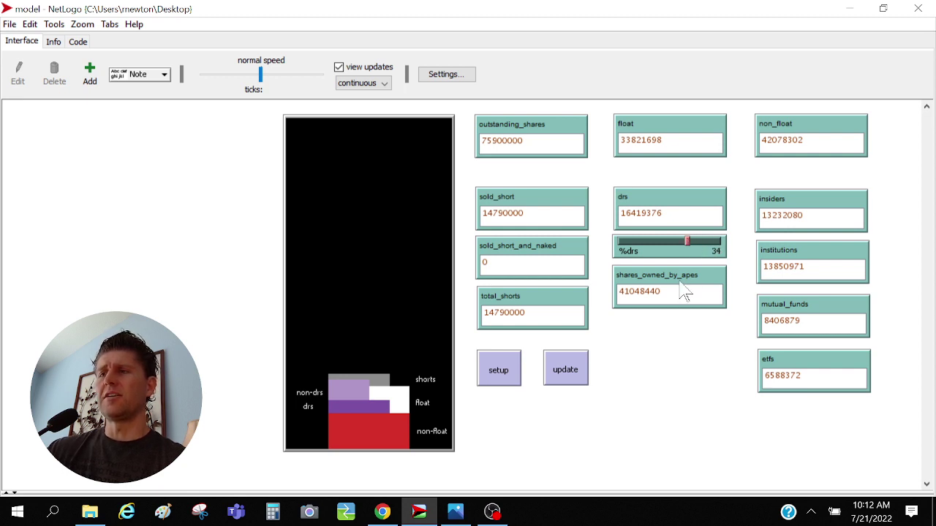
pyautogui.click(574, 363)
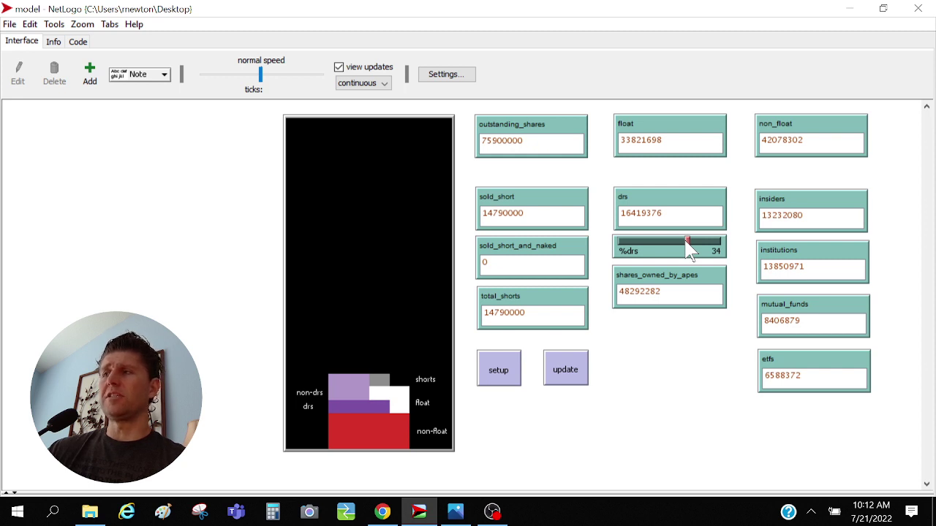
# Reset and rerun at %drs 30, highlighting the 6119555 naked-short count
pyautogui.moveTo(684, 244); pyautogui.dragTo(677, 244)
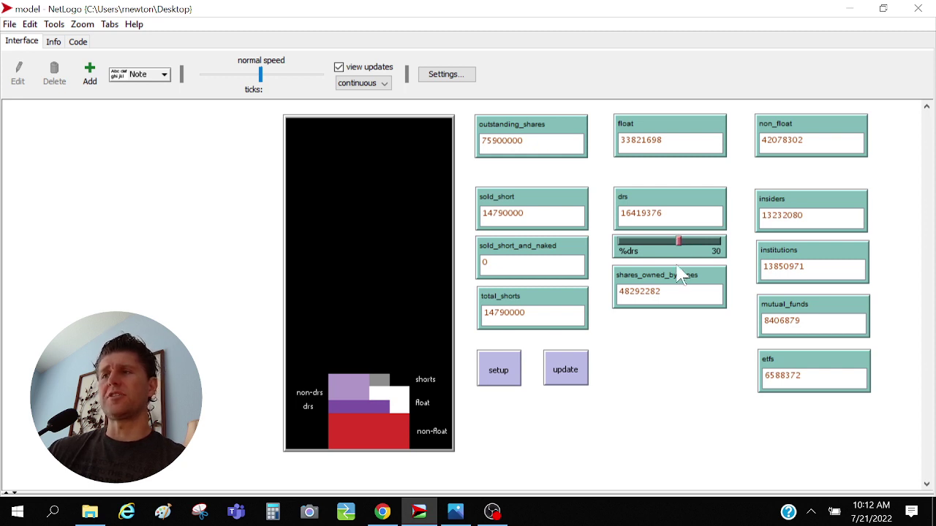
pyautogui.click(508, 376)
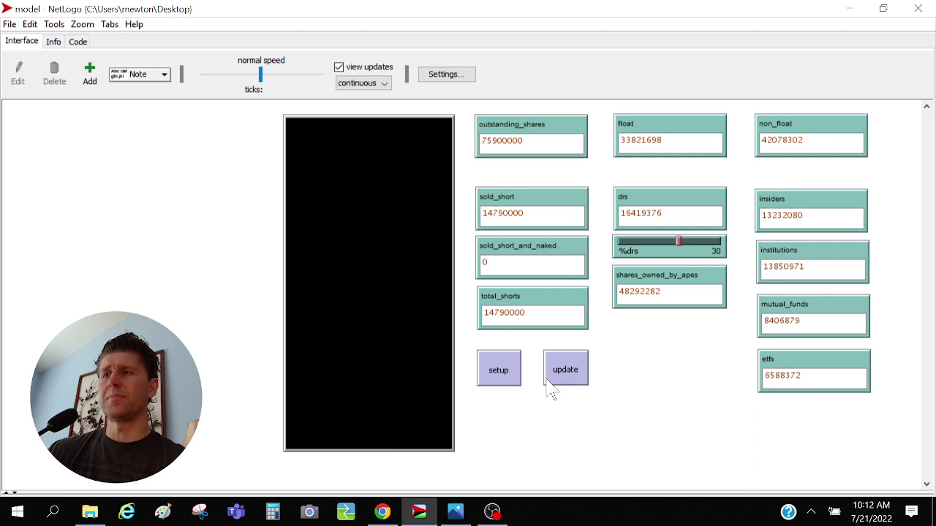
pyautogui.click(566, 375)
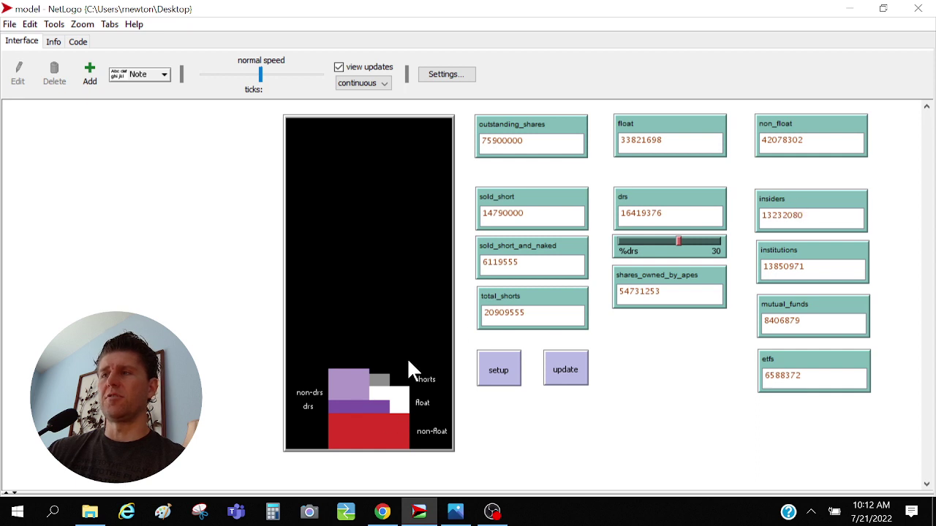
pyautogui.moveTo(523, 266); pyautogui.dragTo(482, 265)
pyautogui.click(500, 270)
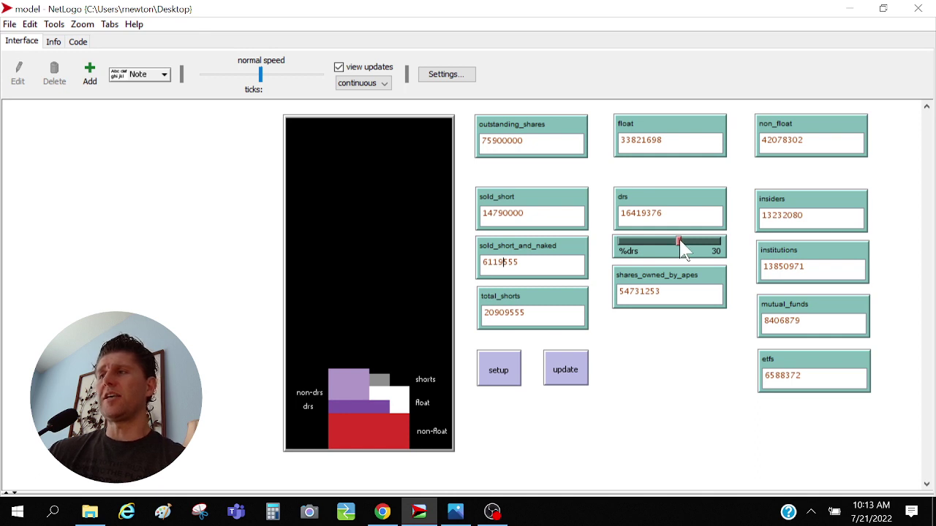
# Rerun the model at %drs 15, then reset and rerun at 10 for 115582062 naked shorts
pyautogui.moveTo(682, 249); pyautogui.dragTo(646, 236)
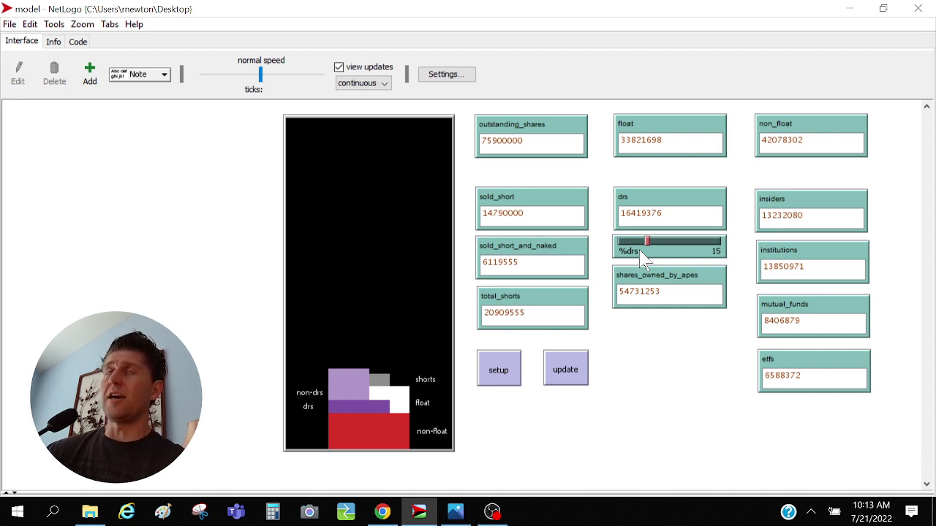
pyautogui.click(567, 383)
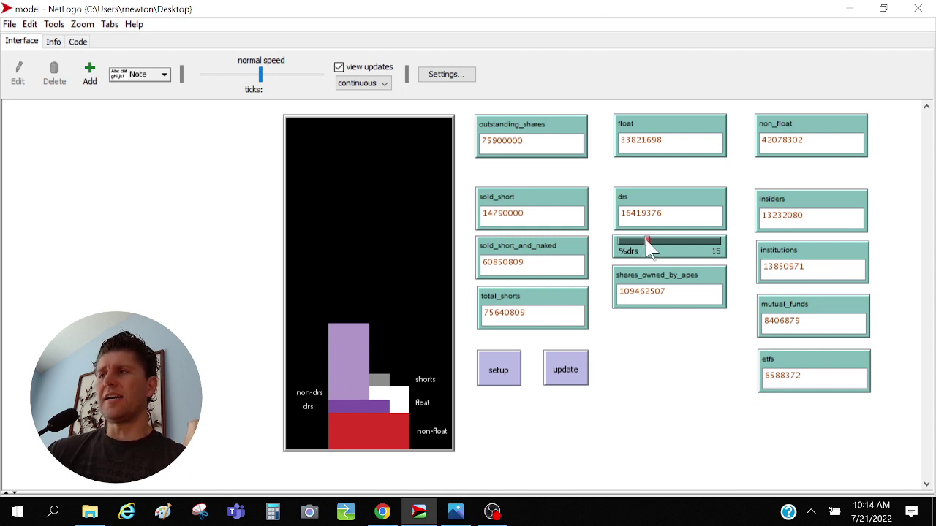
pyautogui.moveTo(647, 247); pyautogui.dragTo(636, 248)
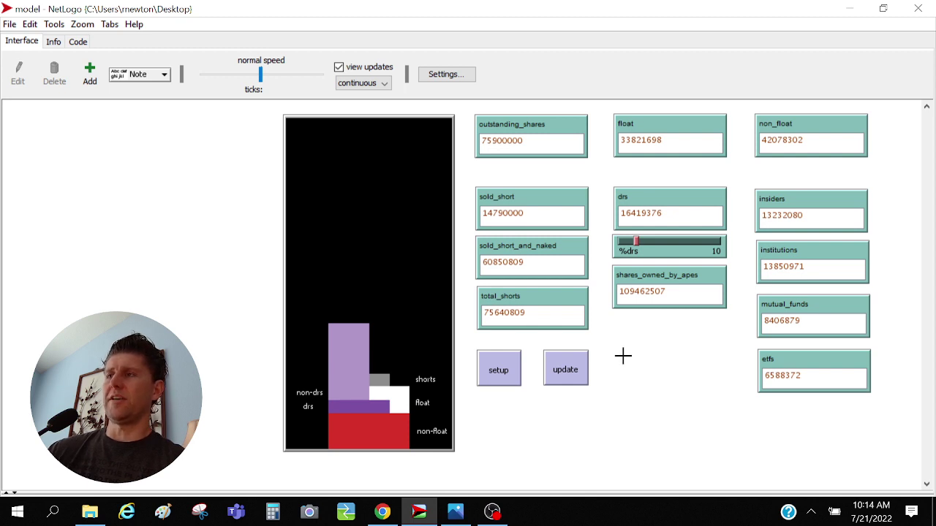
pyautogui.click(574, 369)
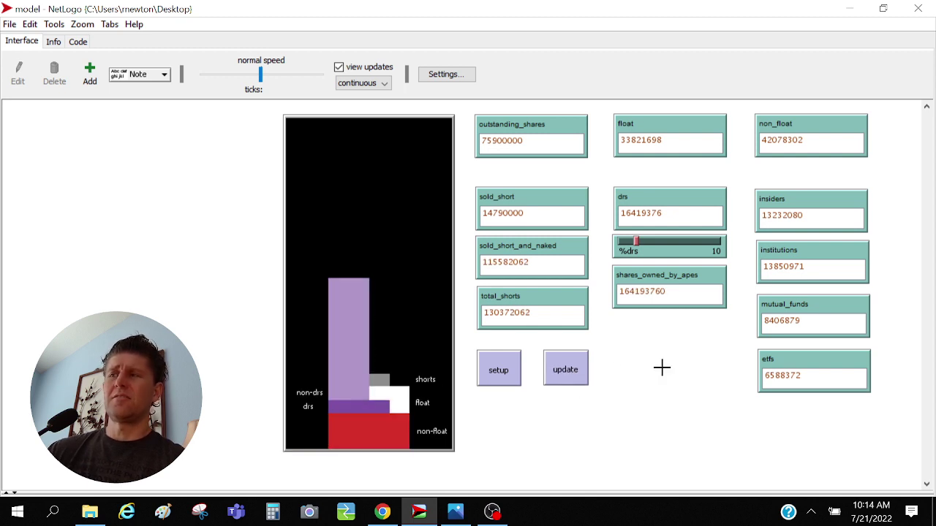
pyautogui.click(512, 372)
pyautogui.click(568, 377)
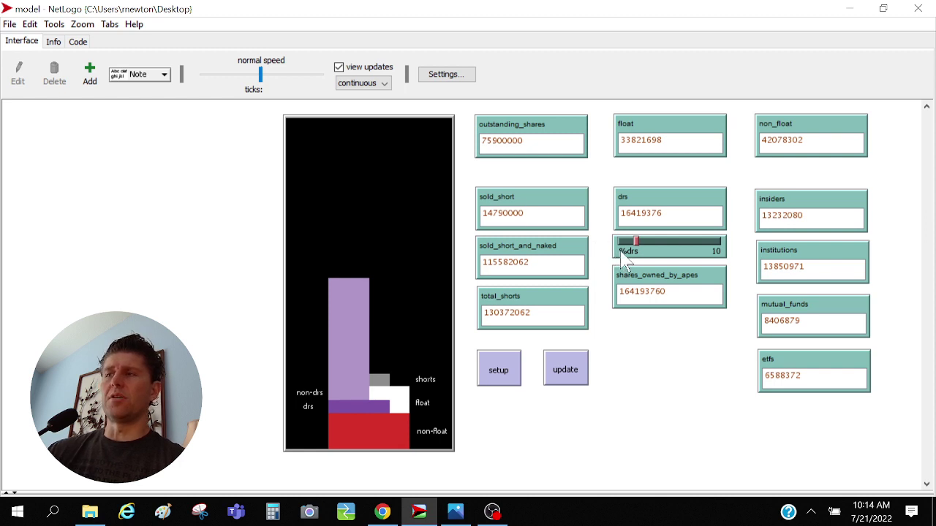
# Lower %drs to 5 and recalculate, highlighting the naked-short count's leading digits
pyautogui.moveTo(637, 242); pyautogui.dragTo(623, 247)
pyautogui.click(572, 369)
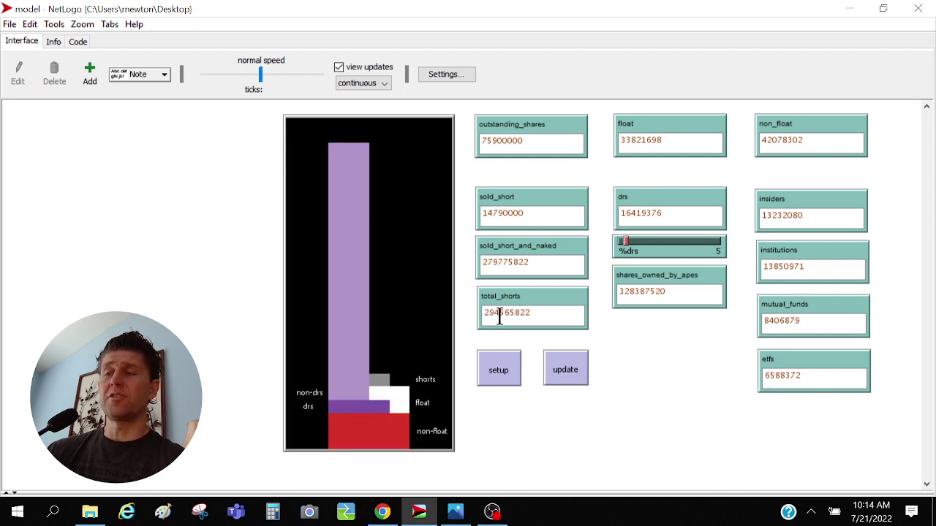
pyautogui.moveTo(500, 262); pyautogui.dragTo(481, 261)
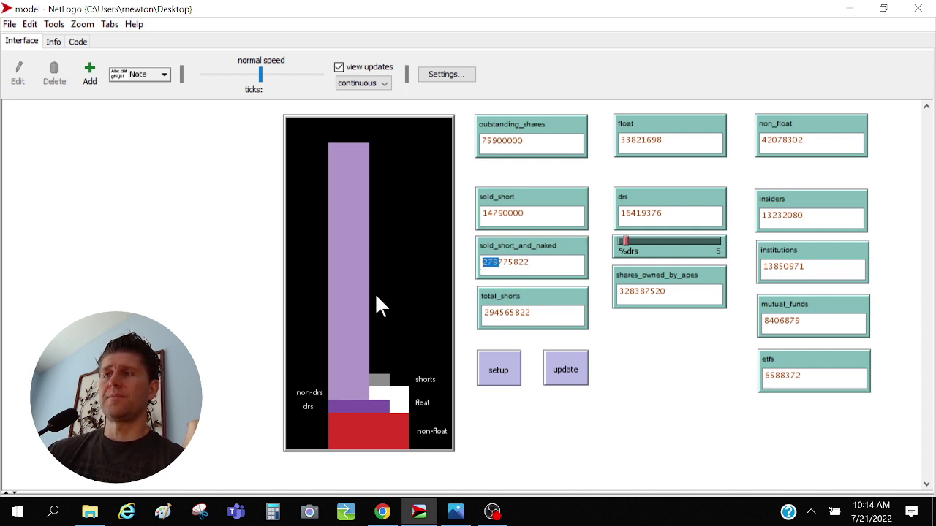
pyautogui.click(627, 371)
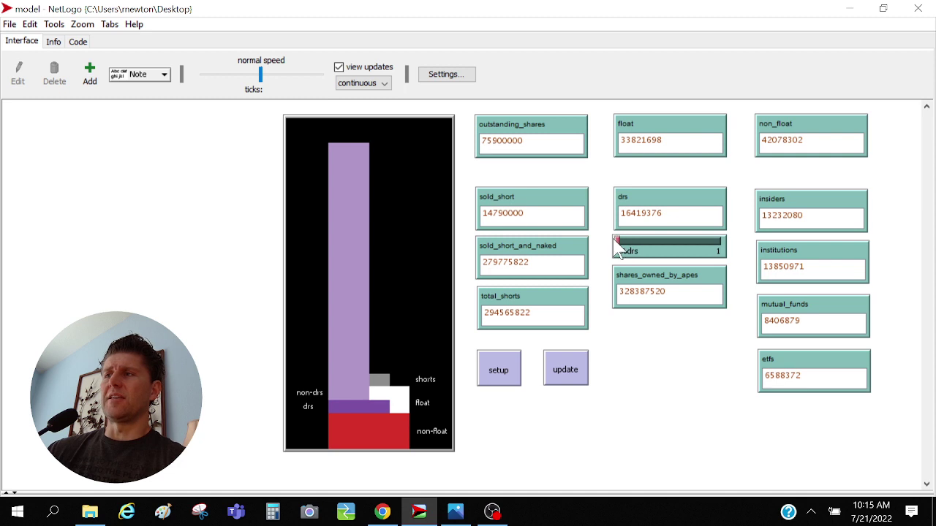
pyautogui.click(559, 375)
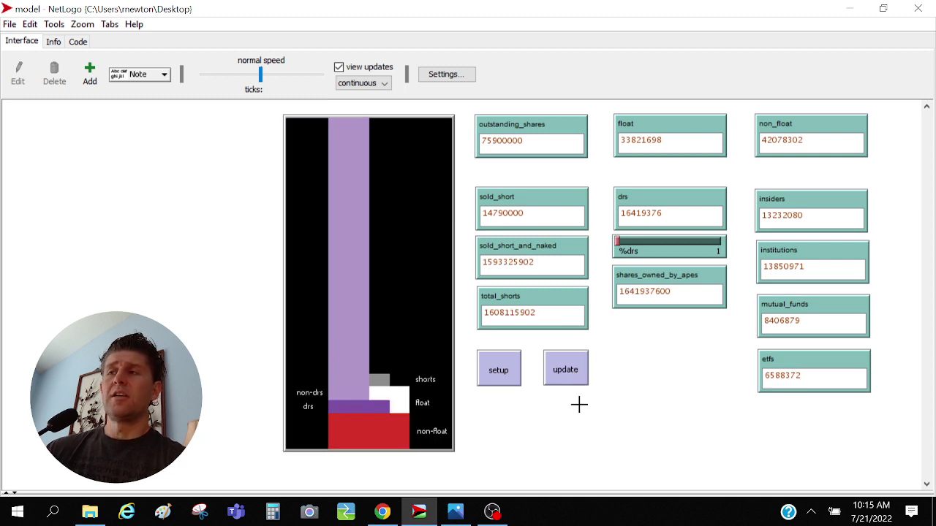
pyautogui.moveTo(488, 261); pyautogui.dragTo(482, 272)
pyautogui.click(642, 377)
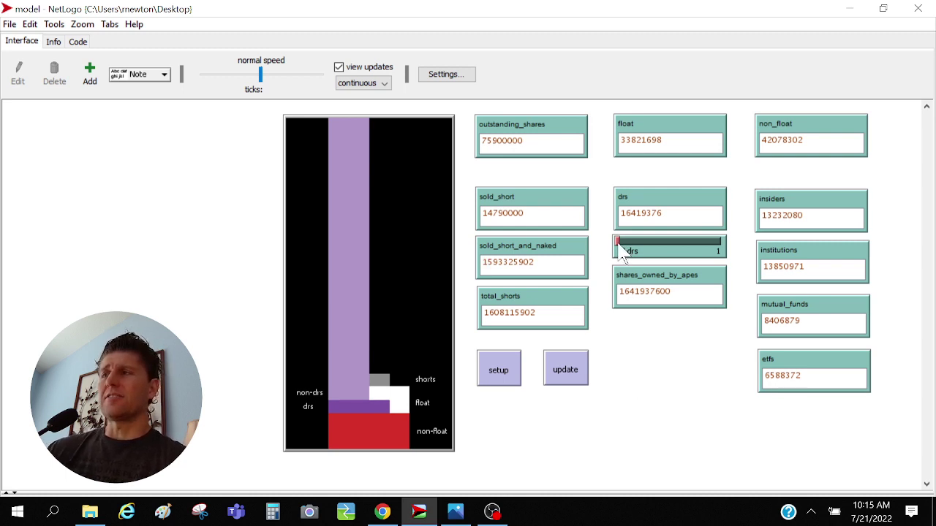
pyautogui.moveTo(620, 245); pyautogui.dragTo(657, 248)
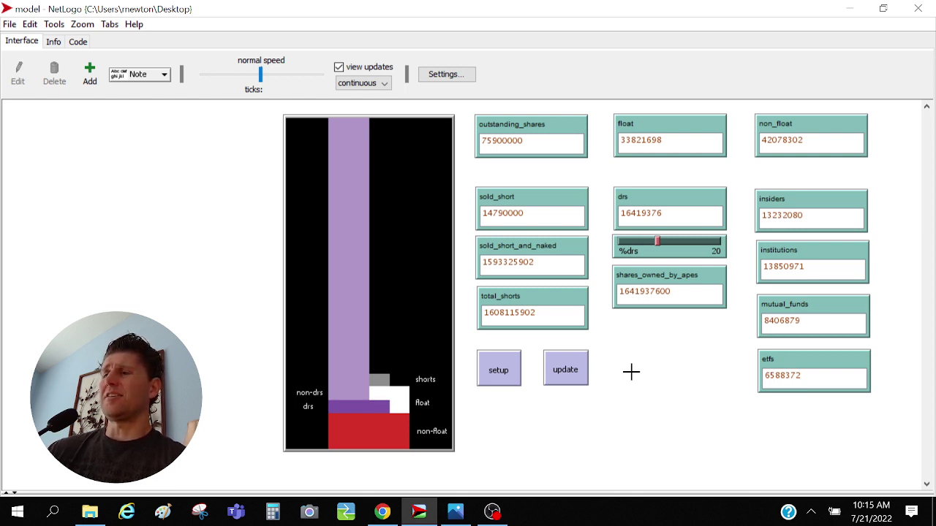
# Rerun at %drs 20, then at 12, leaving 88216435 naked shorts
pyautogui.click(565, 371)
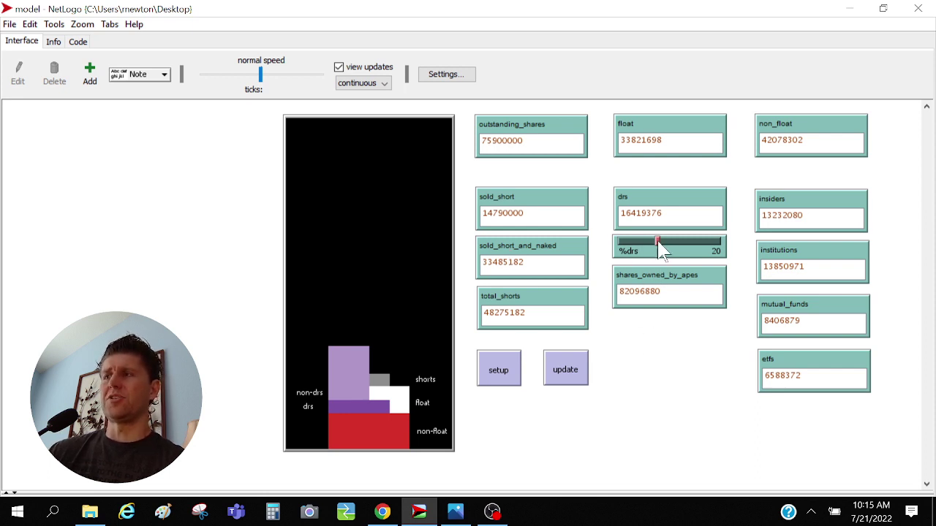
pyautogui.moveTo(657, 241); pyautogui.dragTo(640, 242)
pyautogui.click(581, 377)
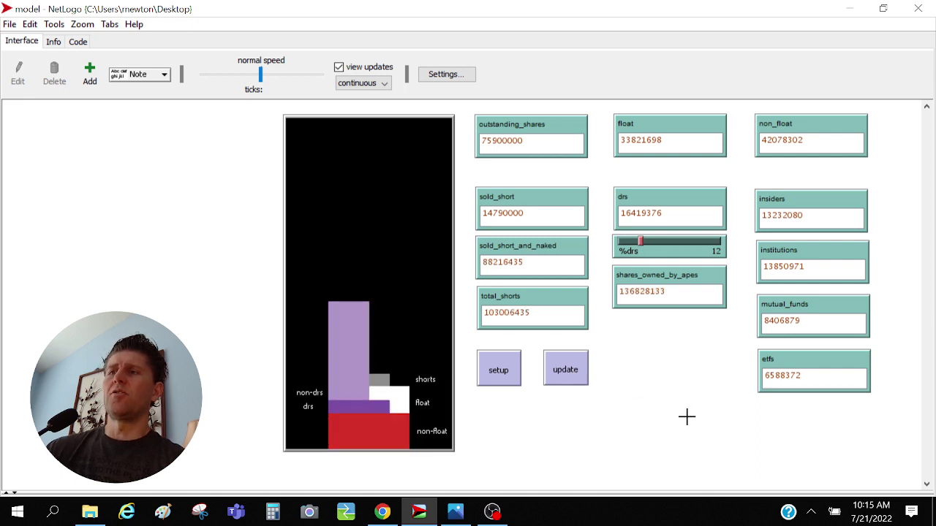